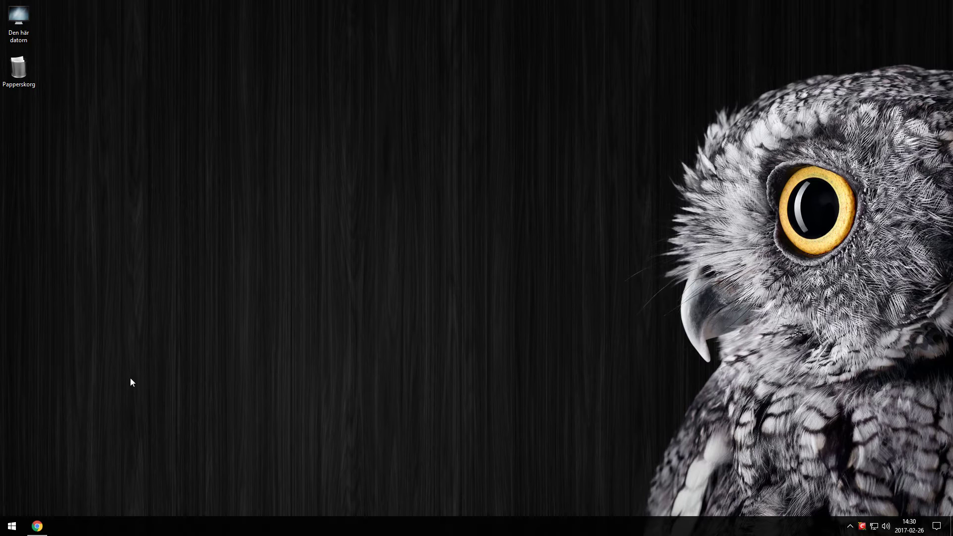
# - Open the Windows 10 Start menu to show the list of installed apps
pyautogui.click(12, 526)
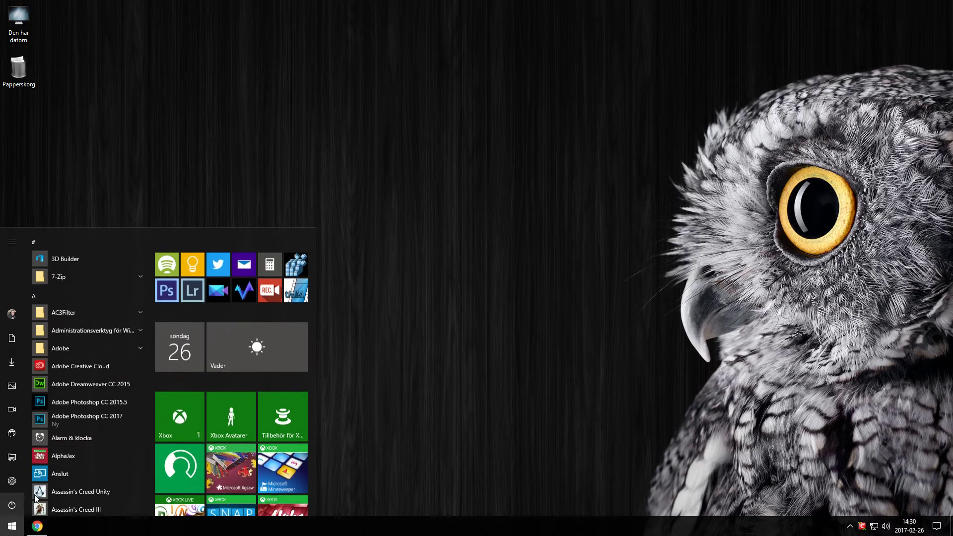
# - Scroll through the installed games, close the Start menu, and restore the WinLaunch website in Chrome
pyautogui.scroll(-5, 99, 339)
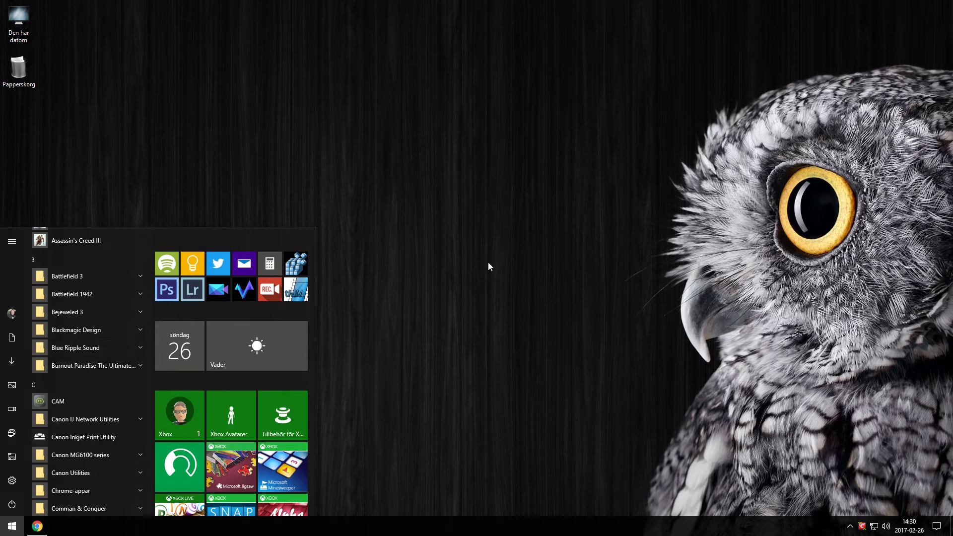
pyautogui.click(454, 314)
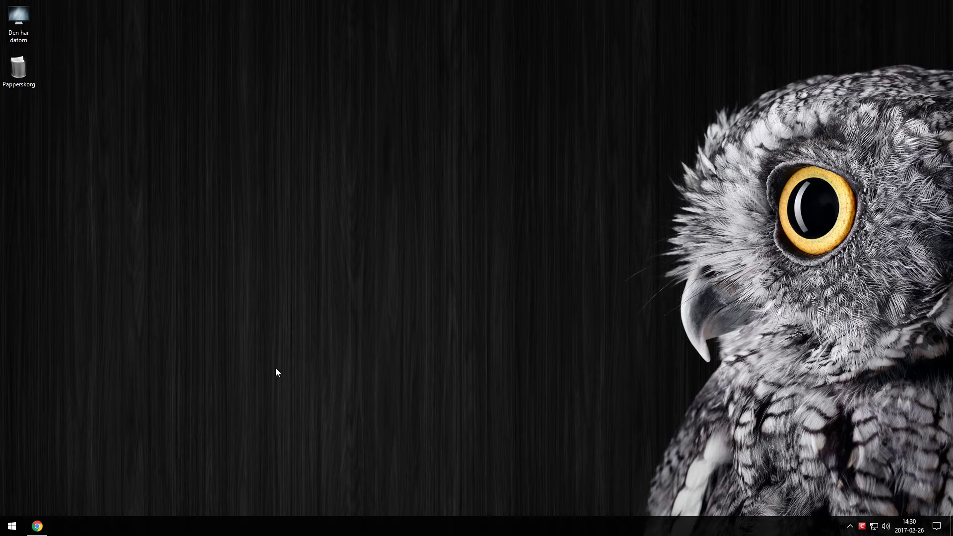
pyautogui.click(40, 522)
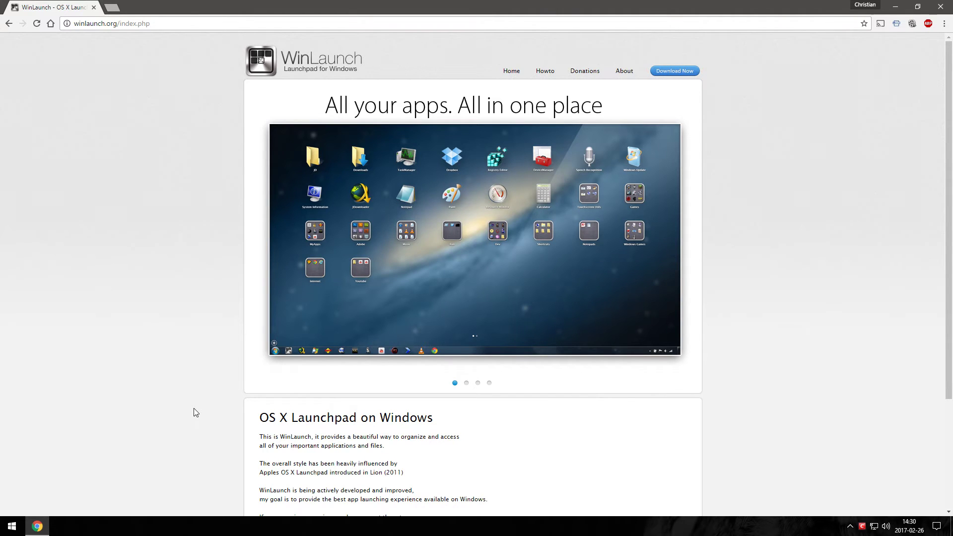
# - Select the 'OS X Launchpad on Windows' heading, minimize Chrome, and summon WinLaunch with Shift+Tab
pyautogui.moveTo(263, 418); pyautogui.dragTo(444, 418)
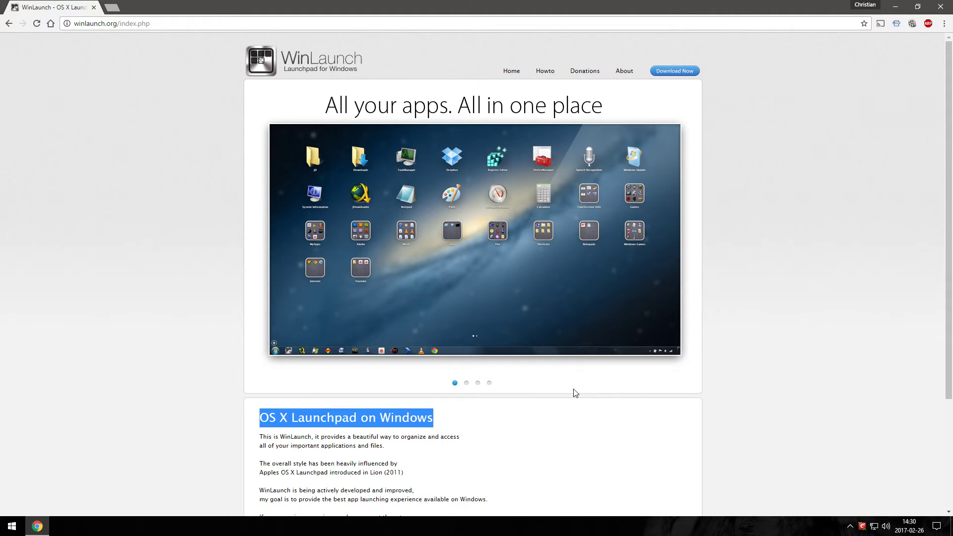
pyautogui.click(895, 8)
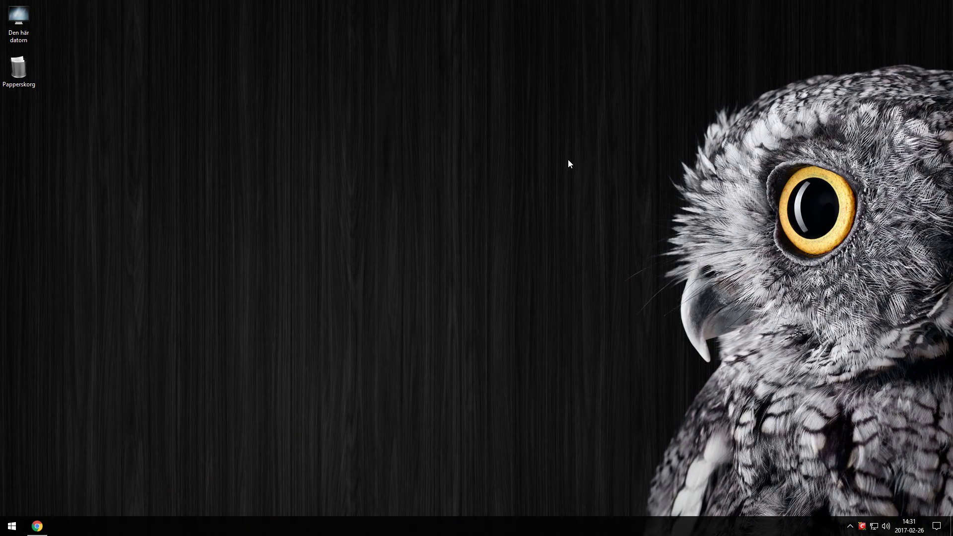
pyautogui.hotkey('shift', 'Tab')
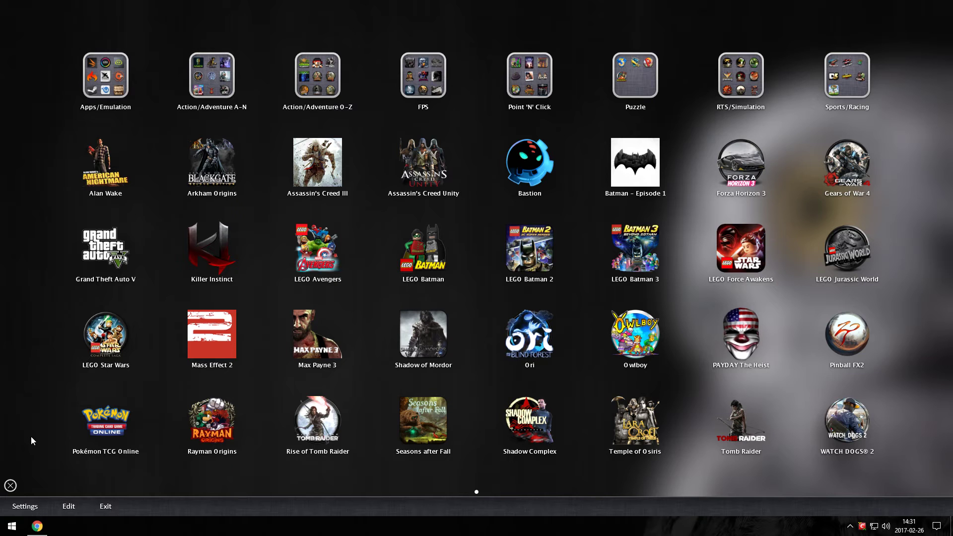
# - Toggle the launchpad windowed and back to full screen with F11, then hide its options bar
pyautogui.press('F11')
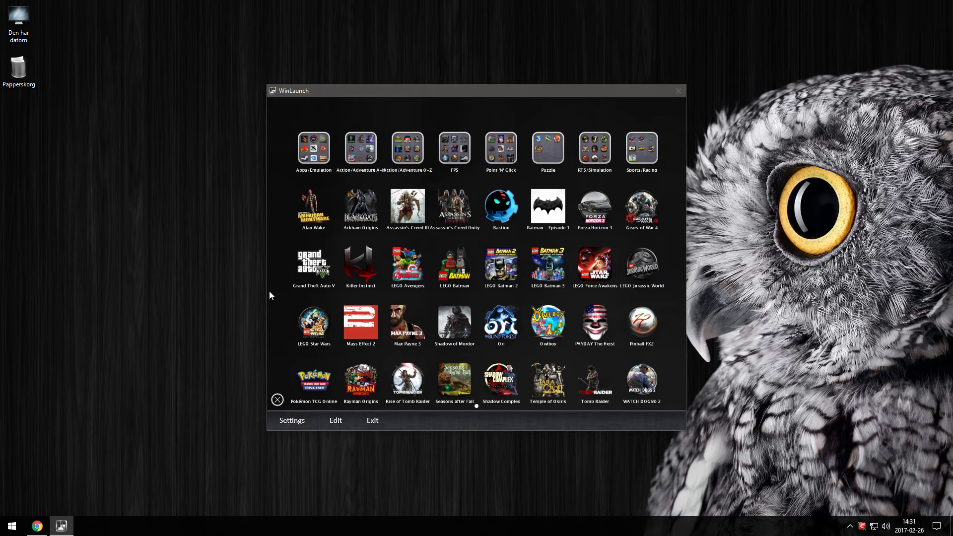
pyautogui.press('F11')
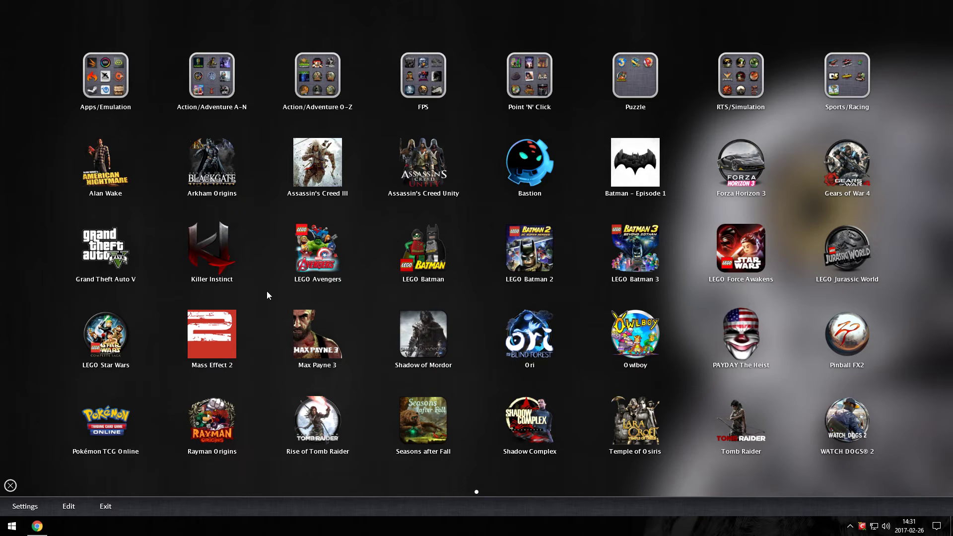
pyautogui.click(8, 487)
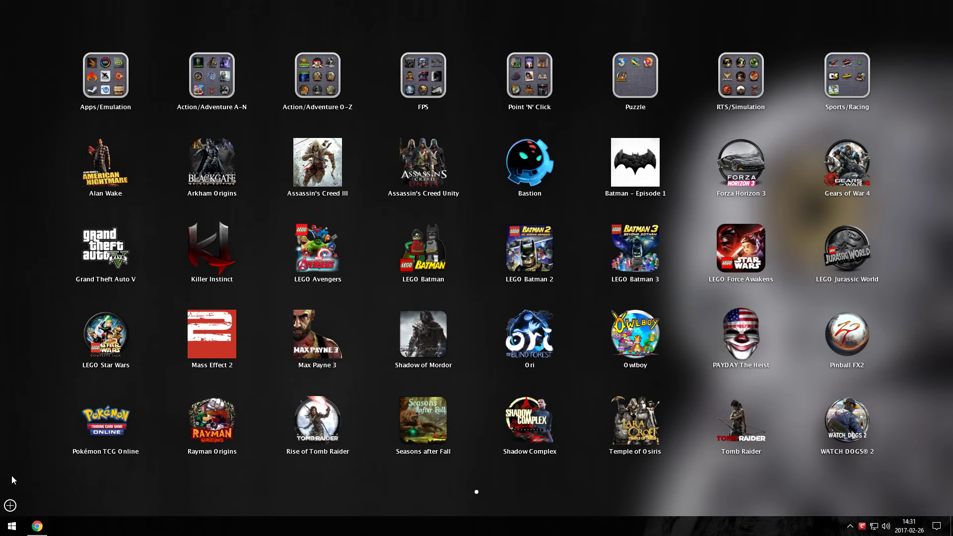
# - Show the options bar, open WinLaunch Settings, and review the Design and Images theme settings
pyautogui.click(12, 505)
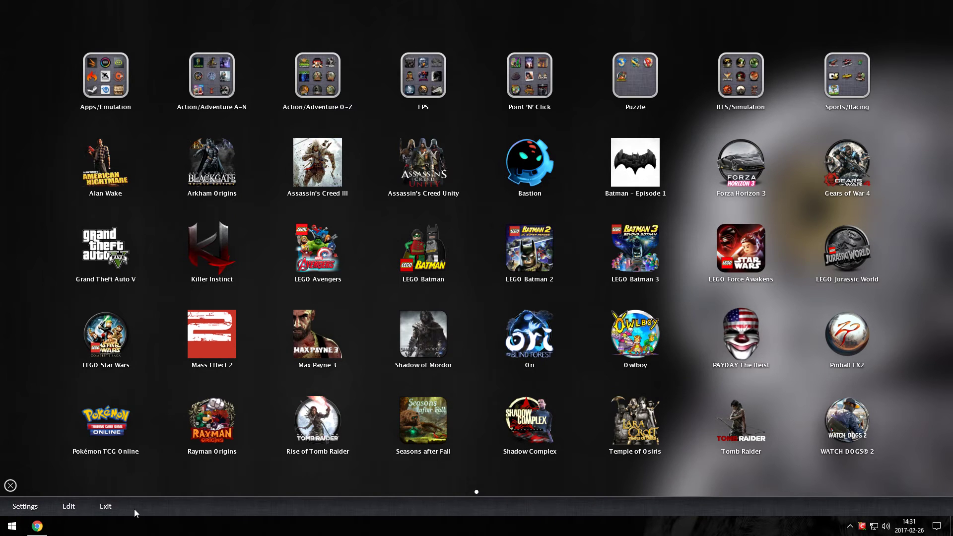
pyautogui.click(28, 507)
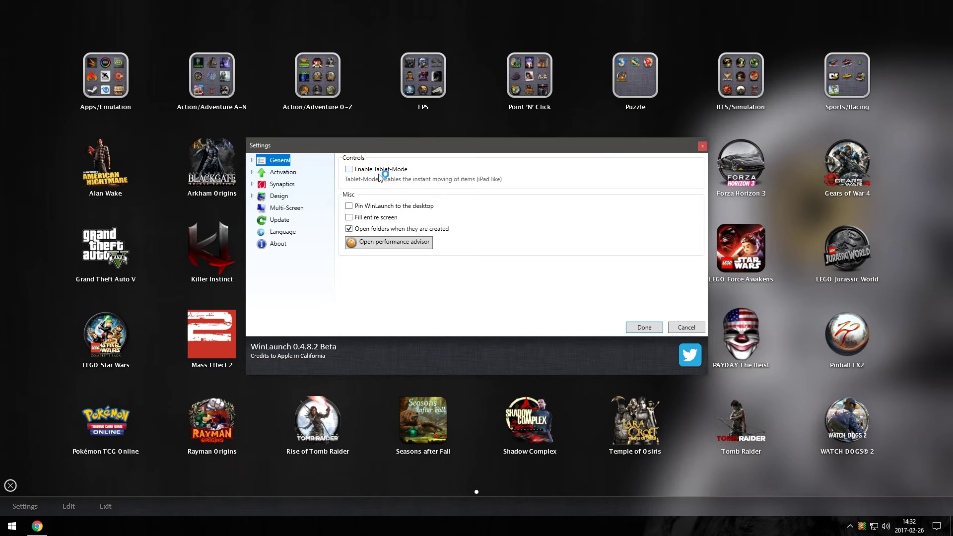
pyautogui.click(279, 196)
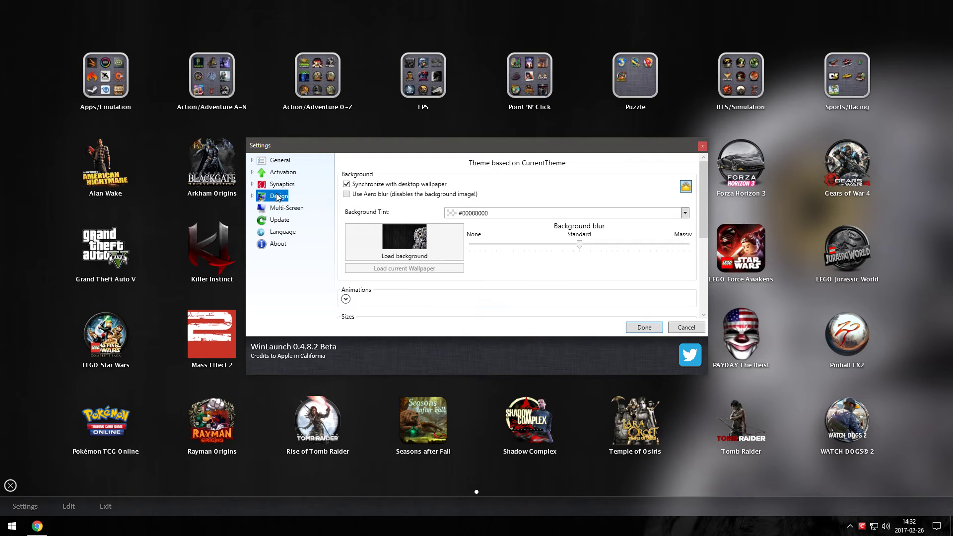
pyautogui.click(254, 197)
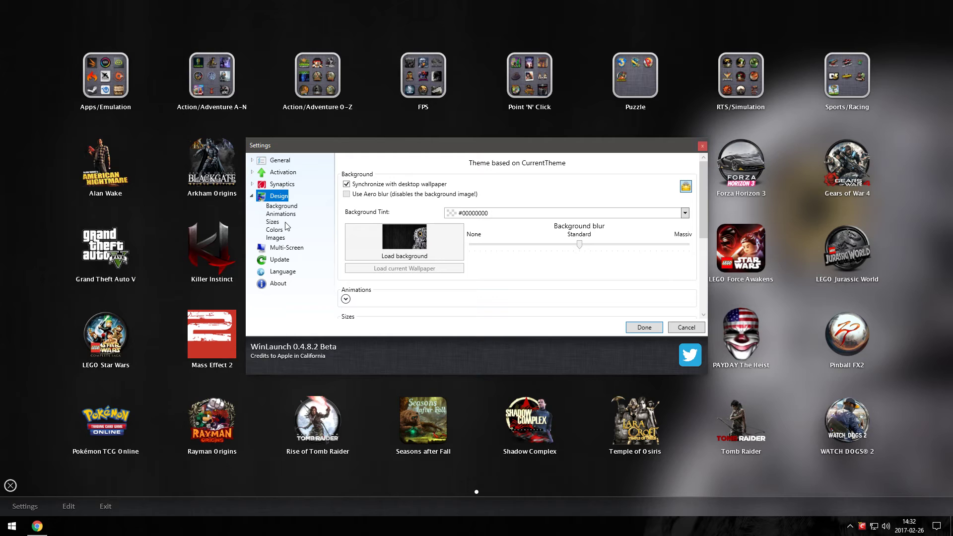
pyautogui.click(280, 239)
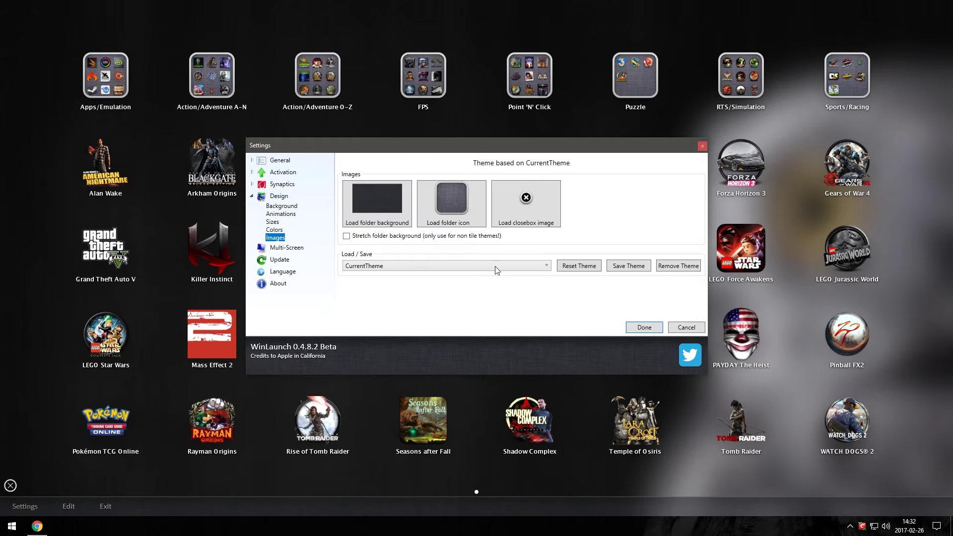
# - Check the Activation hot-button choices, keep None, and switch the launchpad to windowed view
pyautogui.click(252, 172)
pyautogui.click(284, 172)
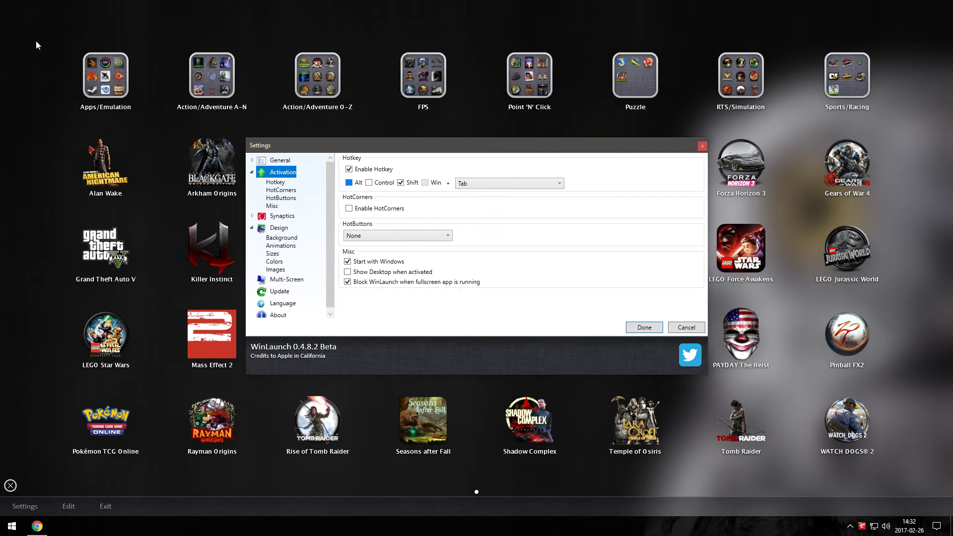
pyautogui.click(417, 240)
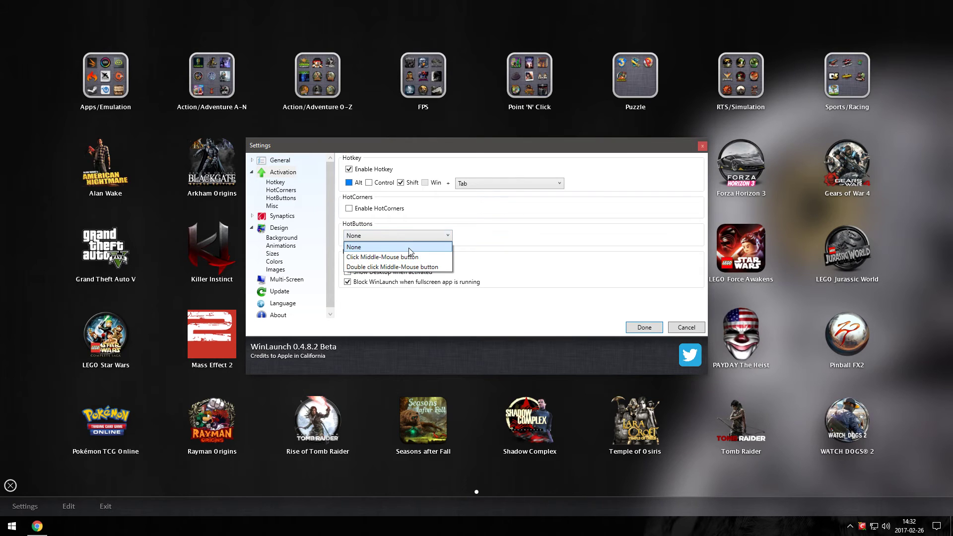
pyautogui.click(476, 224)
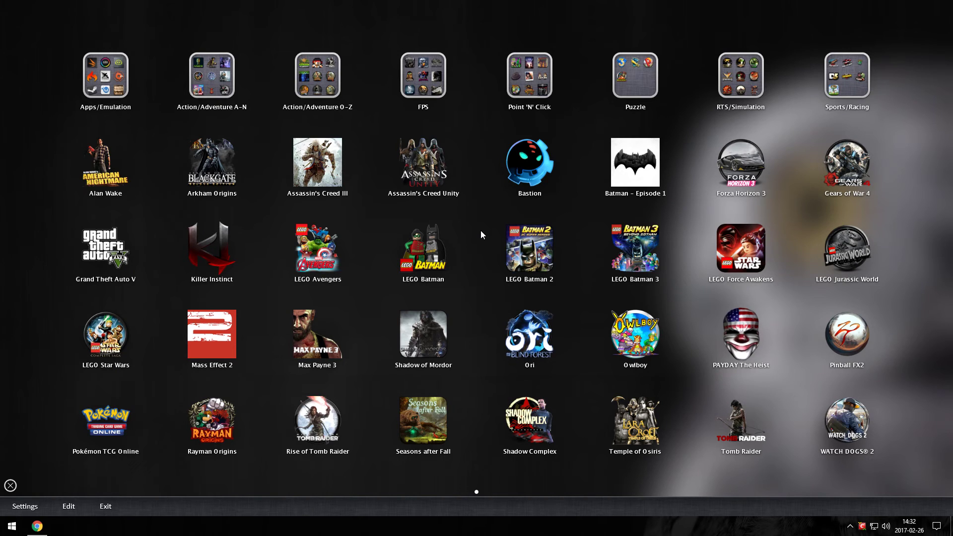
pyautogui.press('F11')
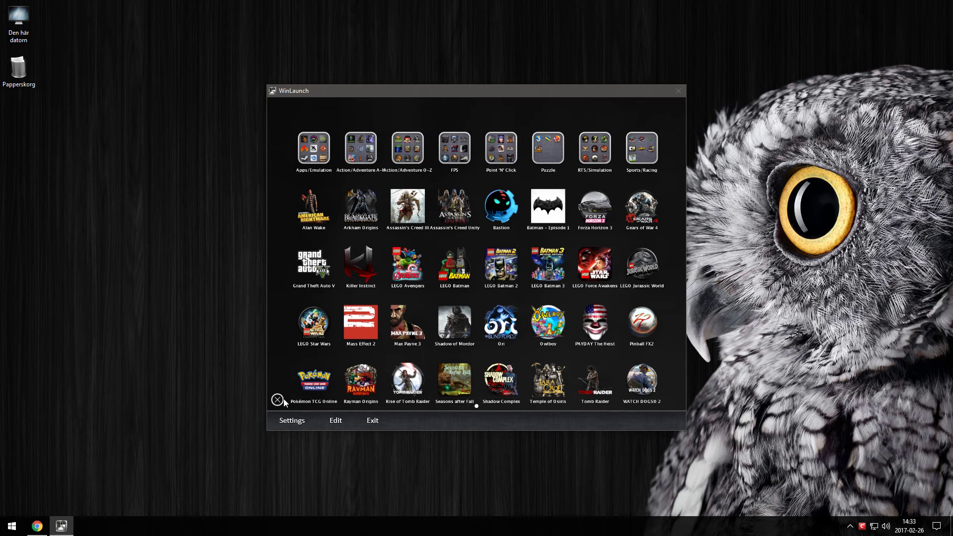
pyautogui.press('F11')
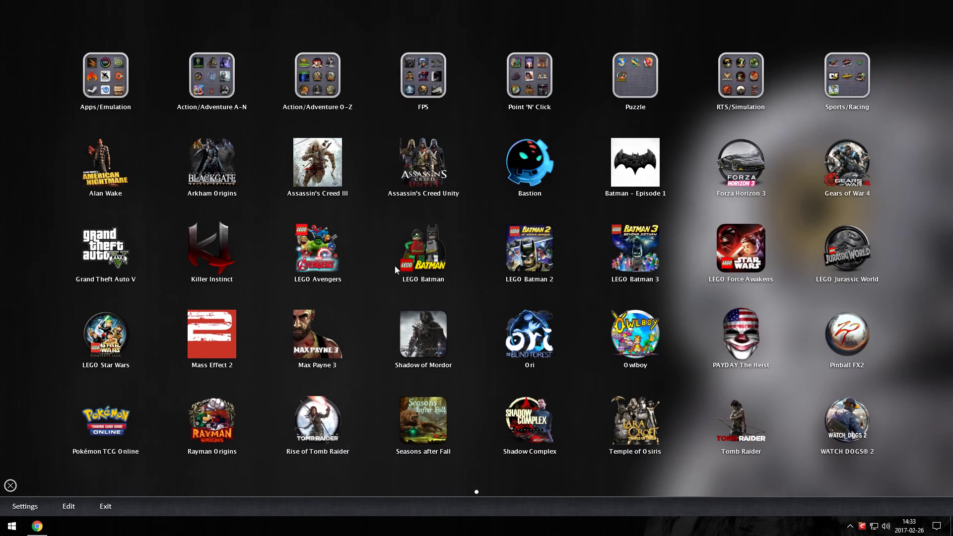
pyautogui.moveTo(425, 163)
pyautogui.mouseDown()
pyautogui.moveTo(298, 159)
pyautogui.moveTo(346, 178)
pyautogui.moveTo(343, 161)
pyautogui.moveTo(462, 160)
pyautogui.moveTo(431, 166)
pyautogui.mouseUp()
pyautogui.moveTo(430, 164); pyautogui.dragTo(318, 172)
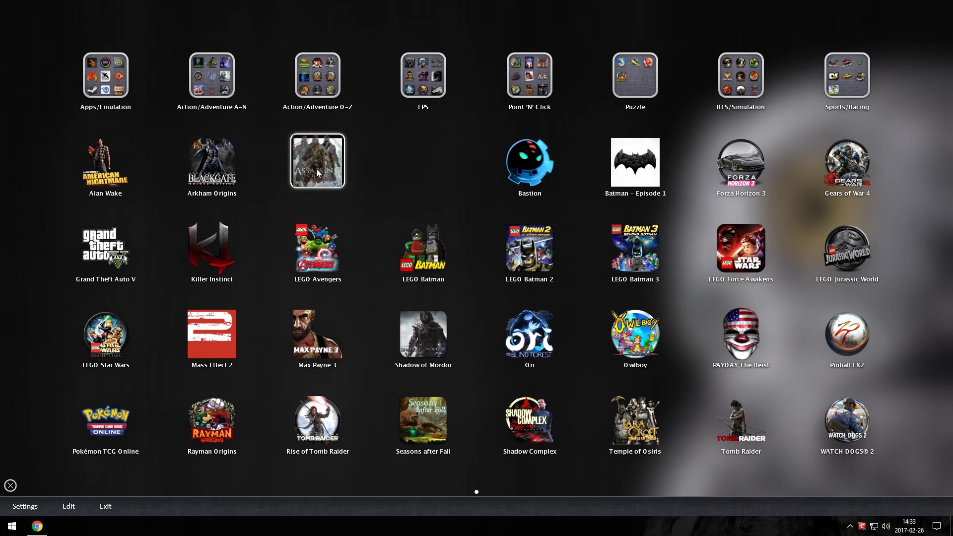
pyautogui.moveTo(318, 172); pyautogui.dragTo(425, 172)
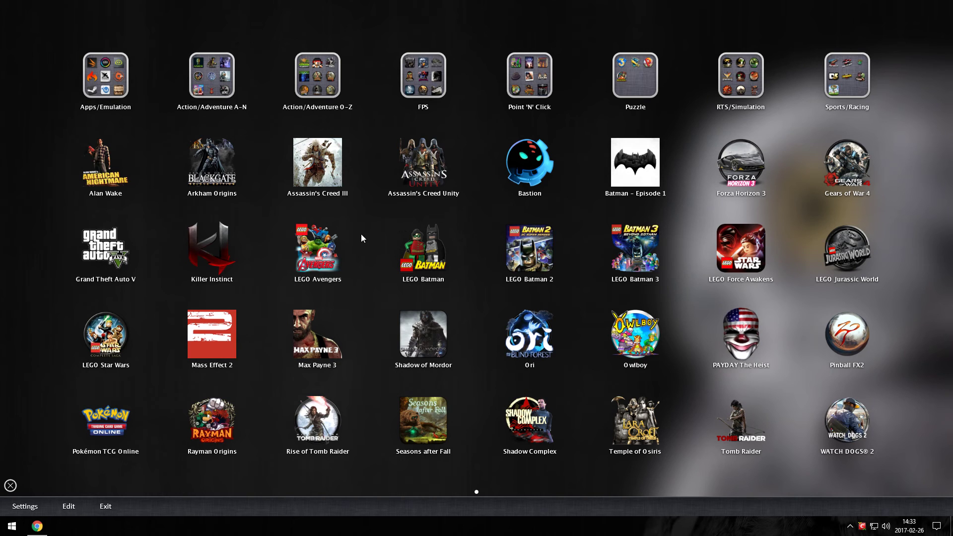
# - Review the Assassin's Creed III entry's Name, Path and Arguments, cancel unchanged, and dismiss the launchpad
pyautogui.rightClick(336, 184)
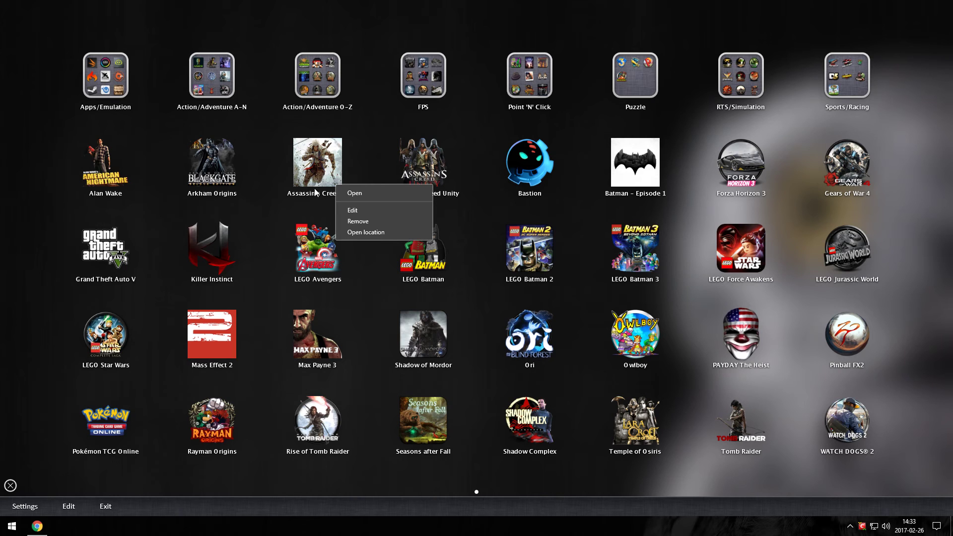
pyautogui.click(363, 211)
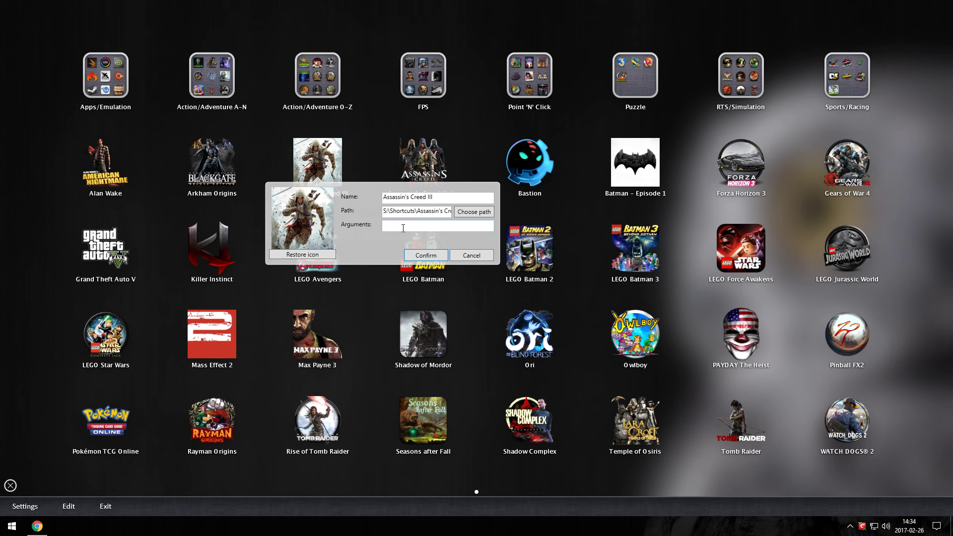
pyautogui.click(470, 257)
pyautogui.click(474, 281)
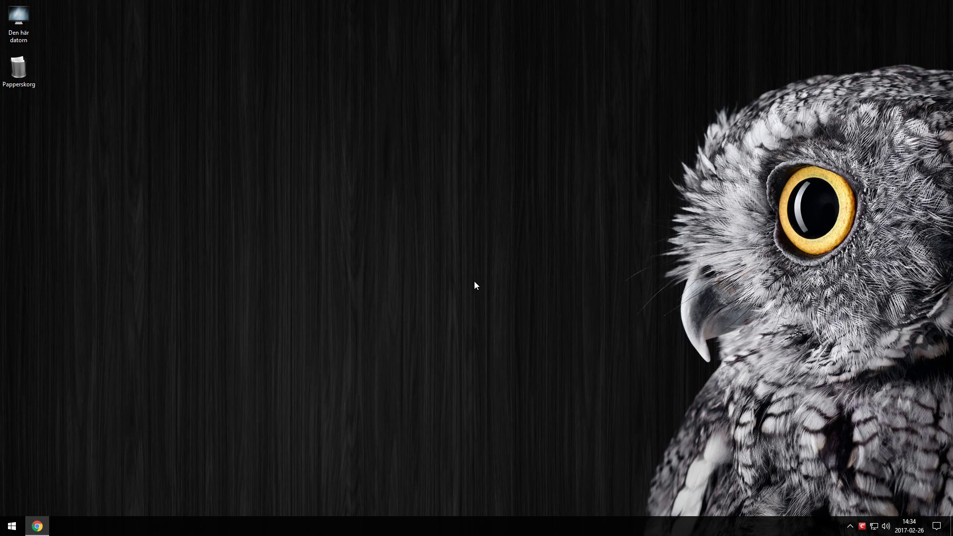
# - Restore Chrome and go to the winlaunch.org/download.php page via Download Now
pyautogui.click(39, 529)
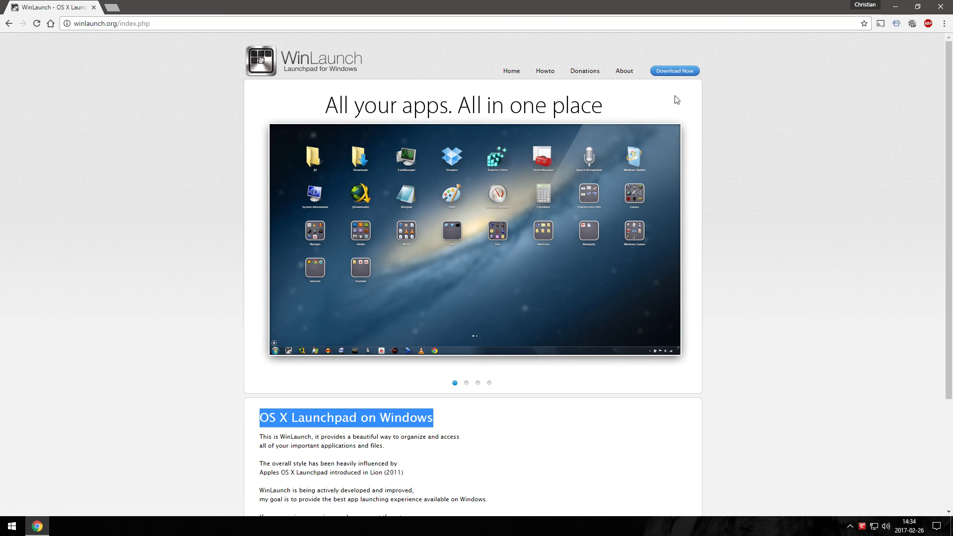
pyautogui.click(670, 71)
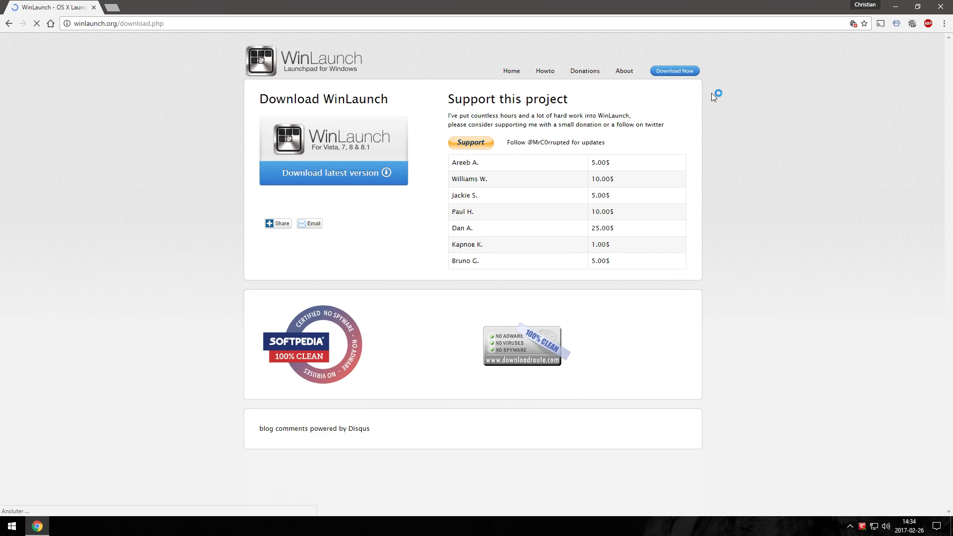